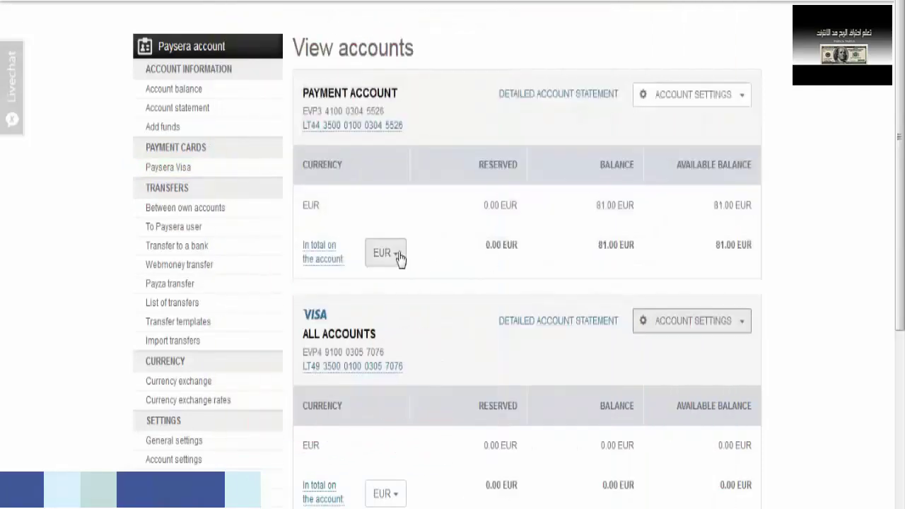
Check the payment account's currency choices and review the combined totals across all accounts.
left_click(398, 253)
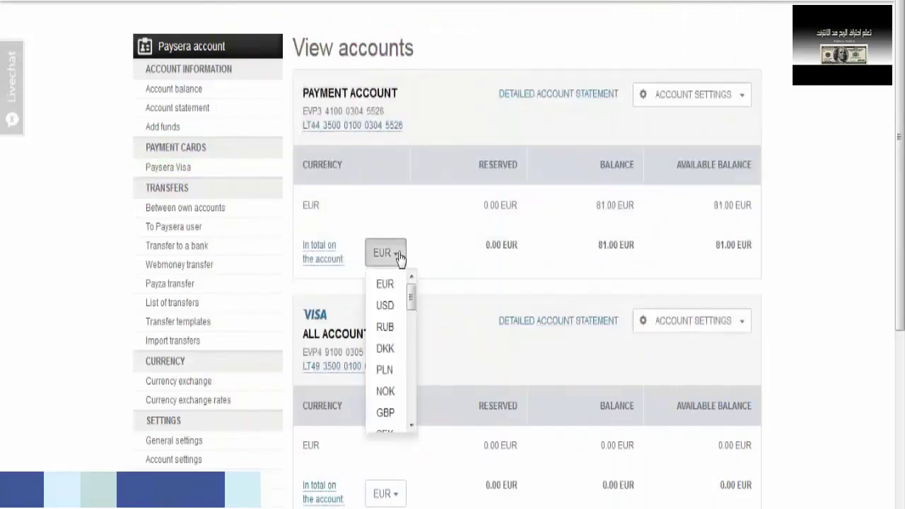
left_click(407, 254)
scroll(414, 256, "down", 5)
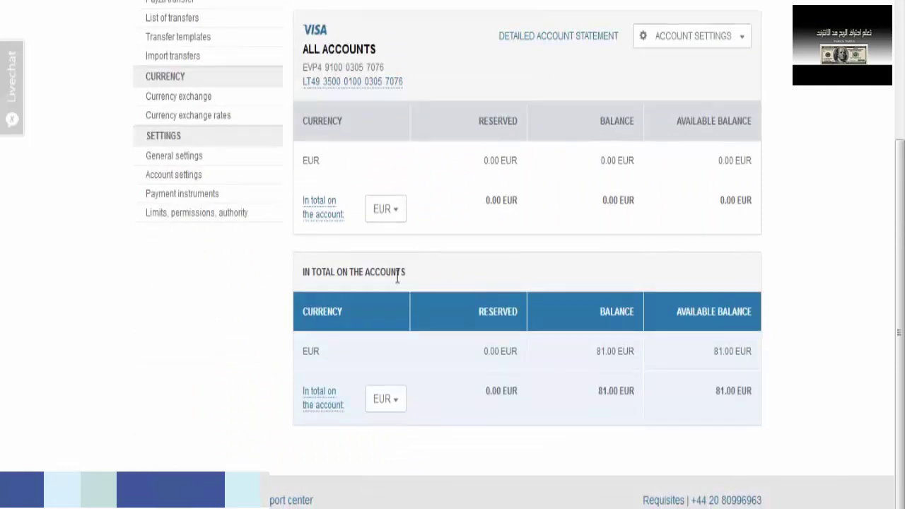
scroll(397, 279, "up", 5)
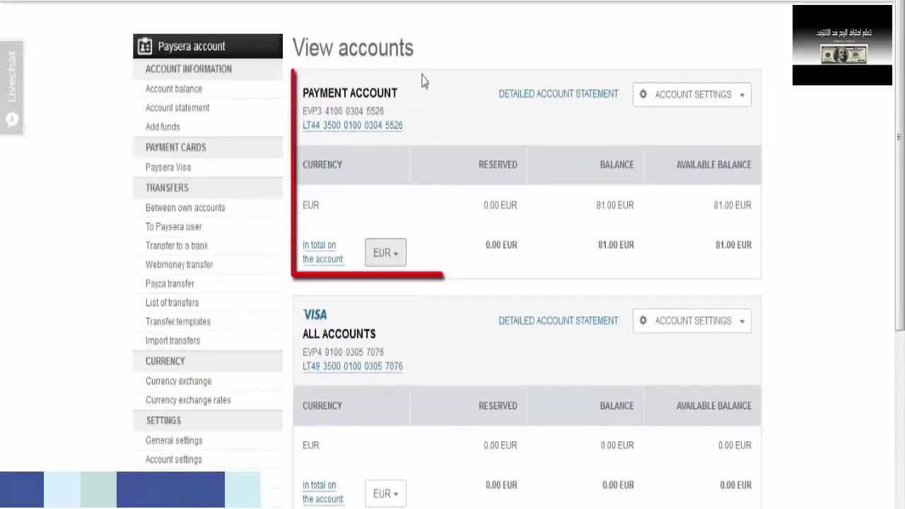
Examine the payment account and Visa account sections, comparing their reserved, current and available balances.
triple_click(388, 86)
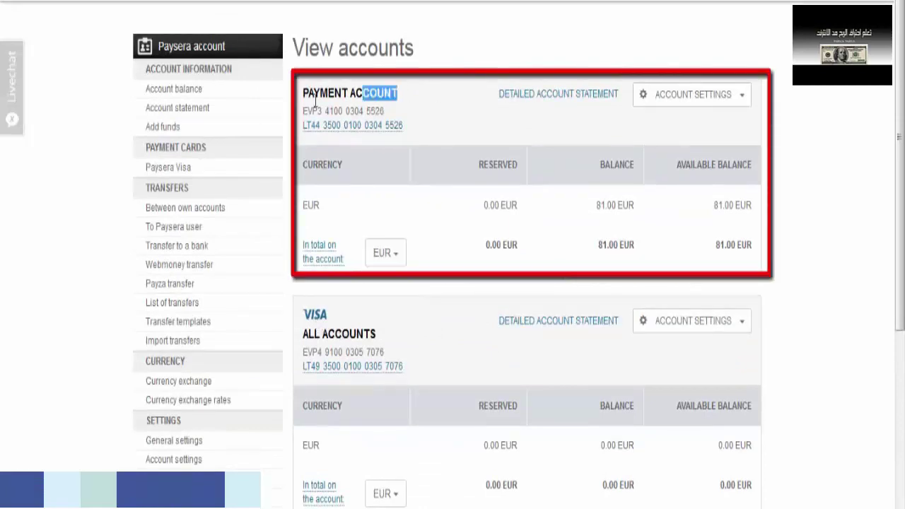
left_click(446, 215)
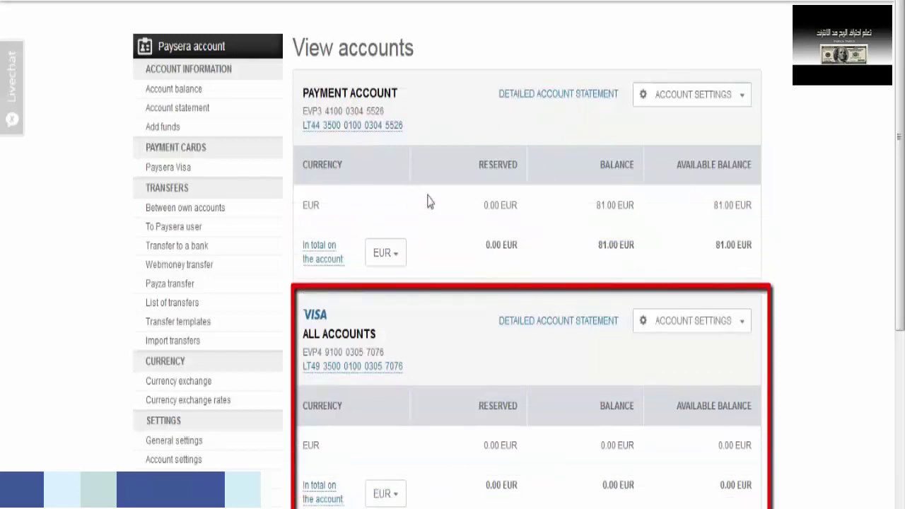
triple_click(472, 200)
left_click(472, 262)
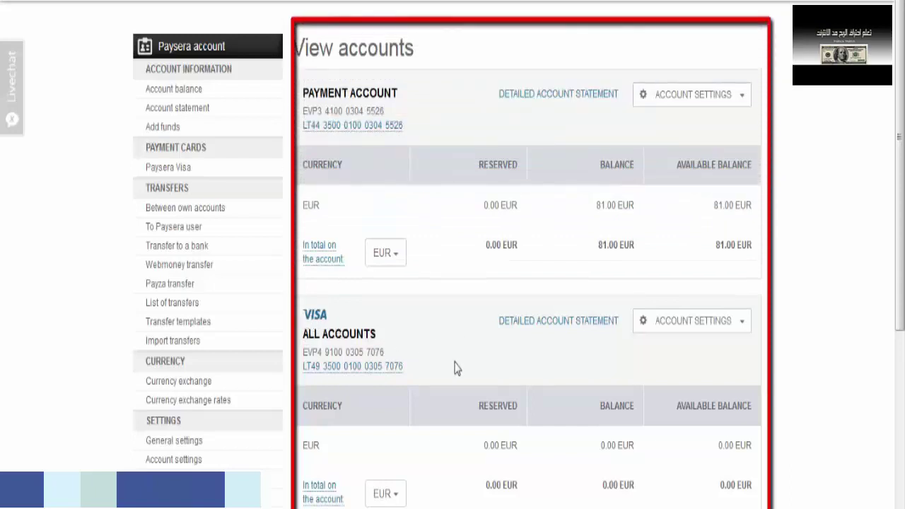
left_click_drag(348, 452, 662, 456)
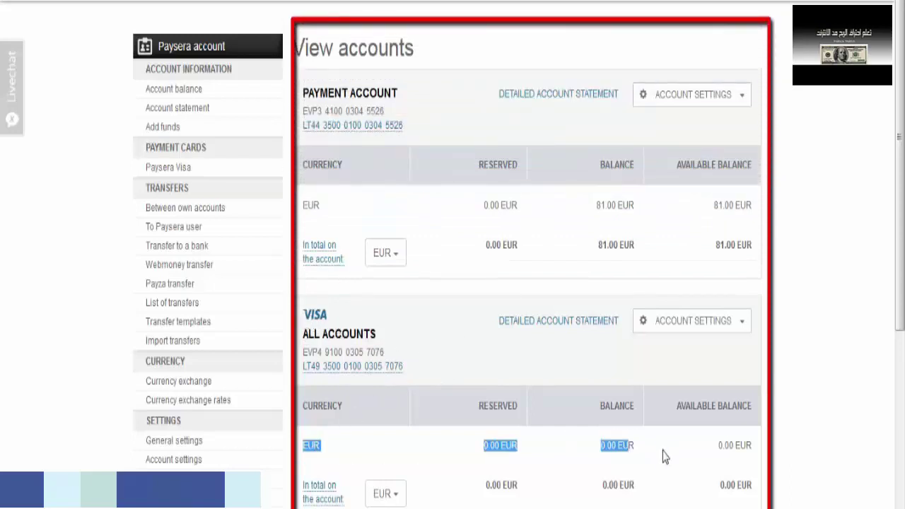
left_click(649, 277)
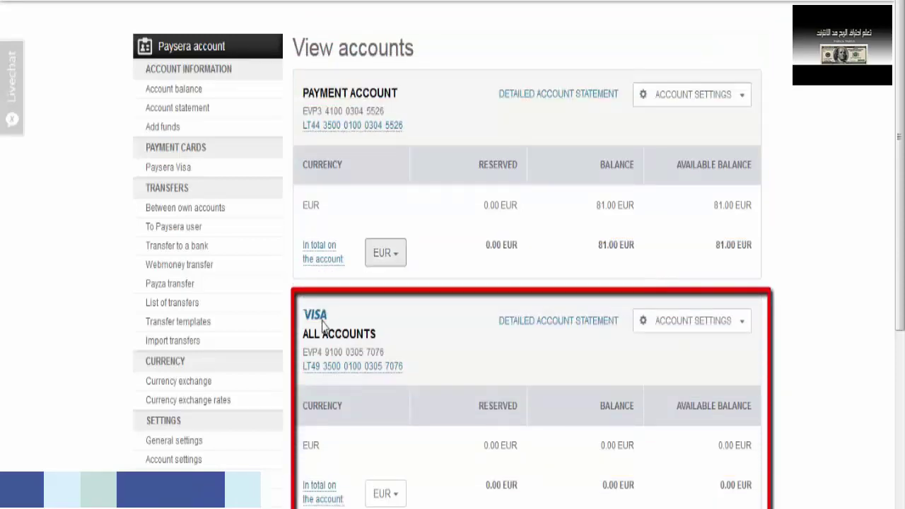
triple_click(382, 98)
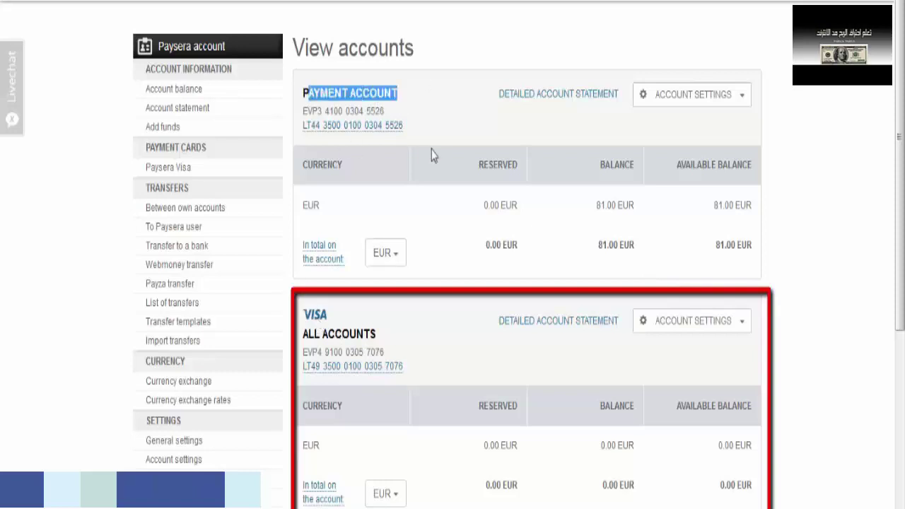
left_click(446, 214)
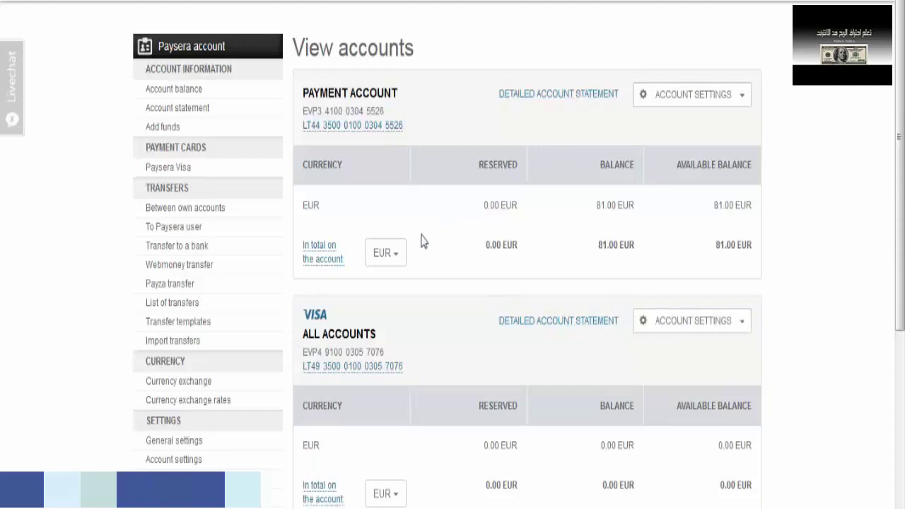
left_click_drag(478, 205, 539, 223)
left_click(559, 202)
left_click_drag(310, 449, 661, 445)
left_click(735, 495)
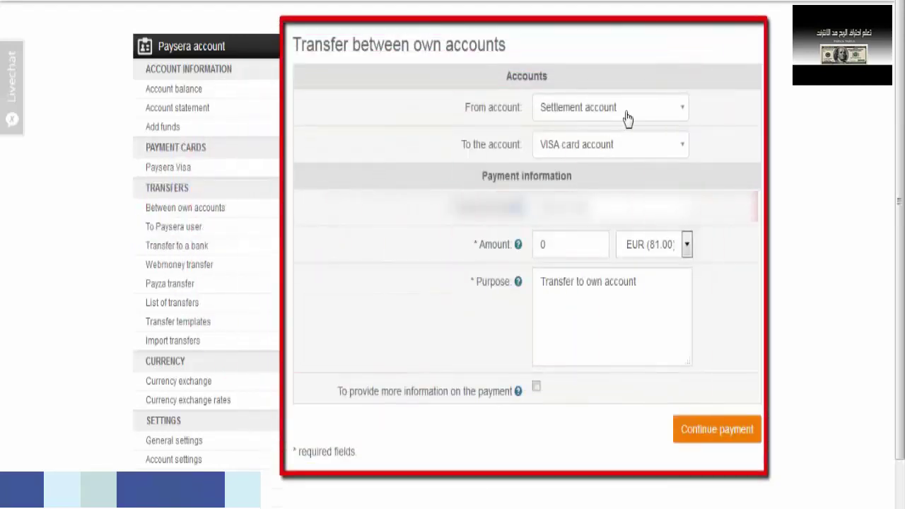
Check the source and destination account choices in the form for transferring between own accounts.
left_click(627, 116)
left_click(636, 113)
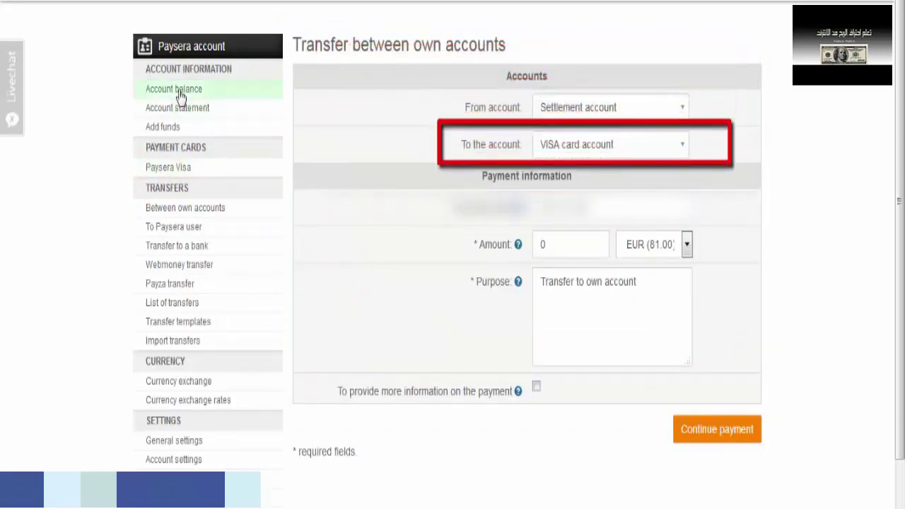
left_click(594, 146)
left_click(601, 222)
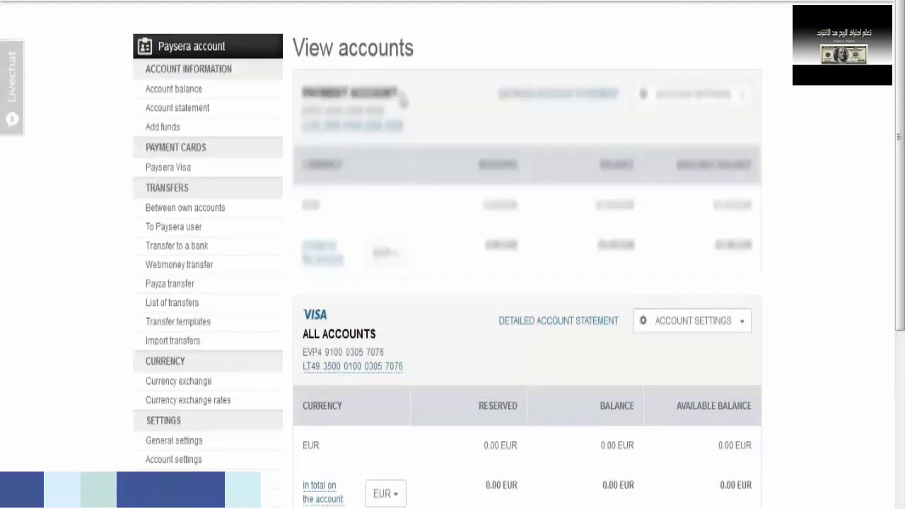
Open the Paysera Visa card's details and go to its temporary block / decline options.
left_click(188, 168)
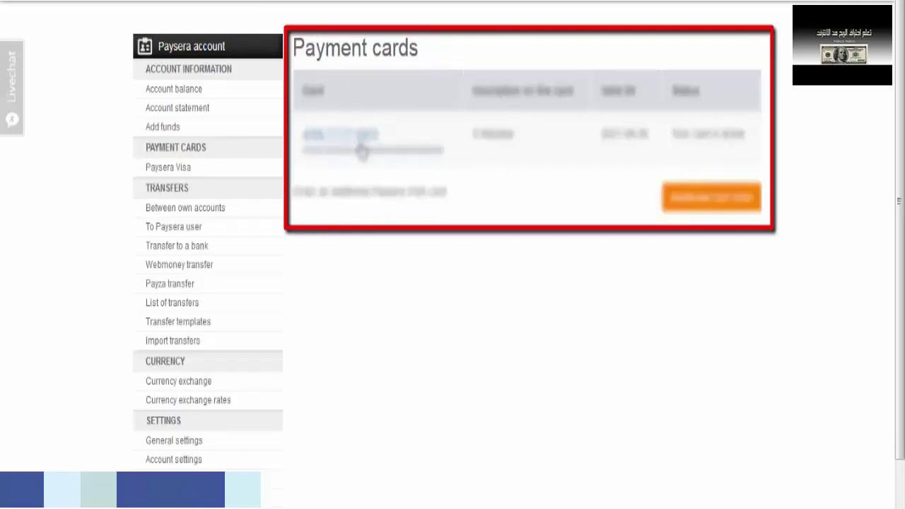
left_click(349, 148)
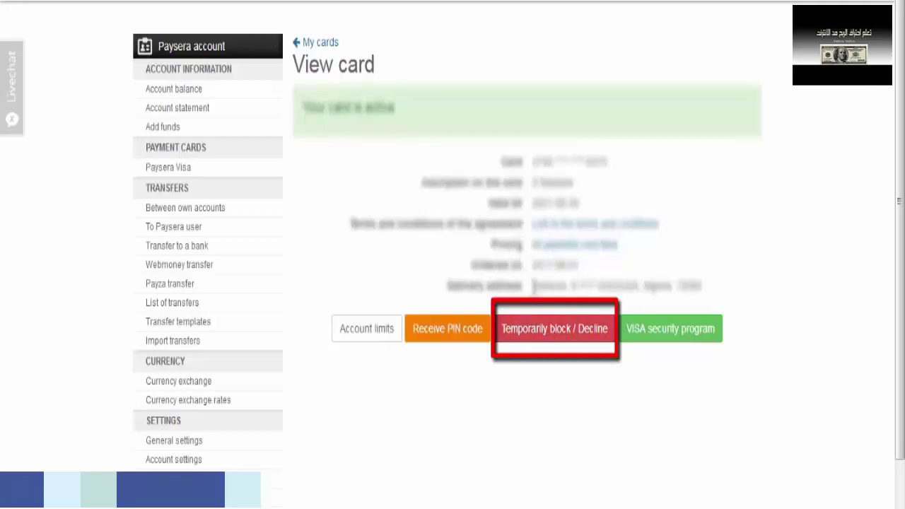
left_click(558, 327)
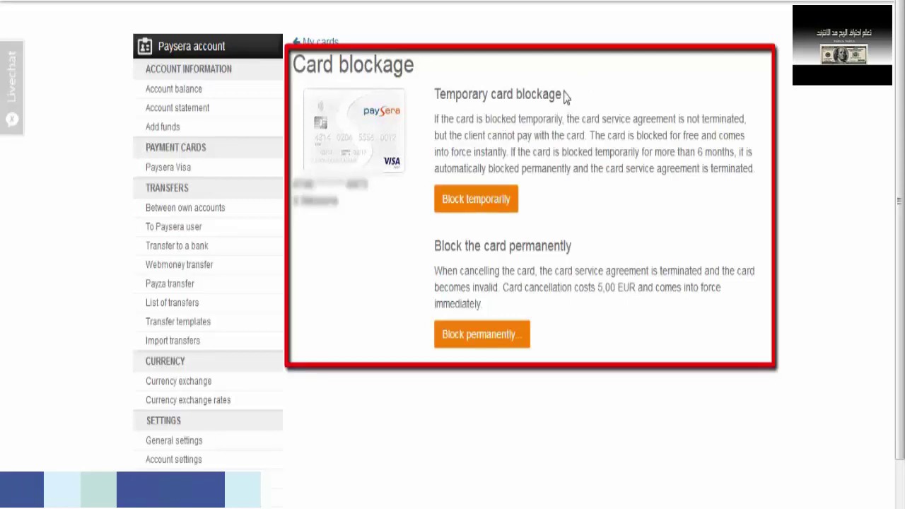
Read the temporary card blockage terms, especially the conditions on blocking for more than 6 months.
left_click_drag(566, 94, 472, 118)
left_click(666, 153)
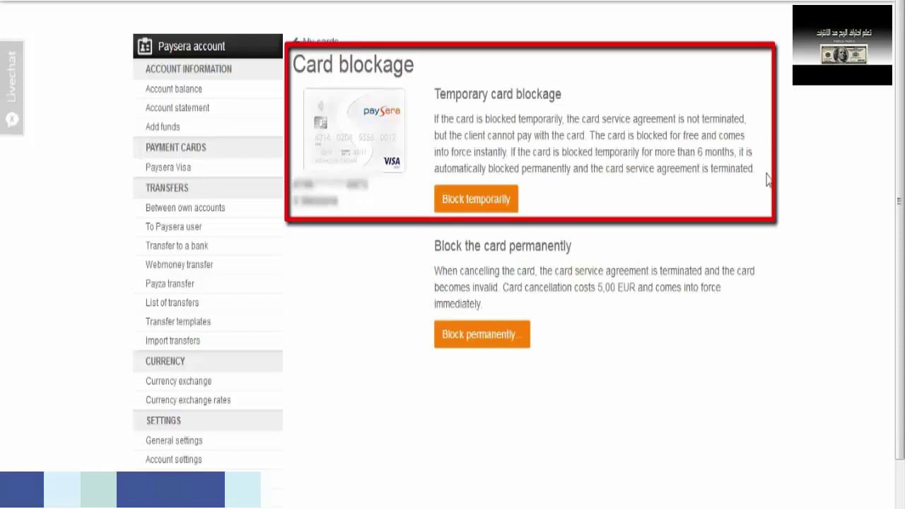
left_click_drag(670, 152, 736, 152)
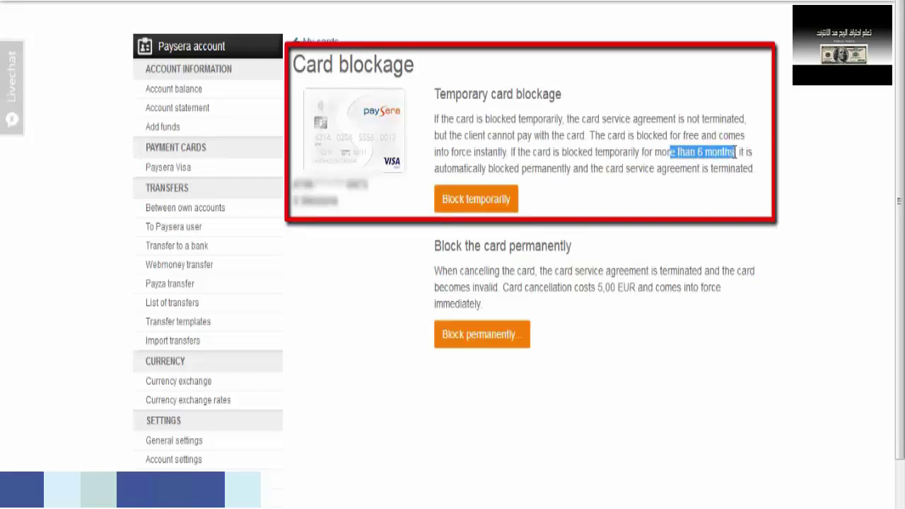
left_click(736, 152)
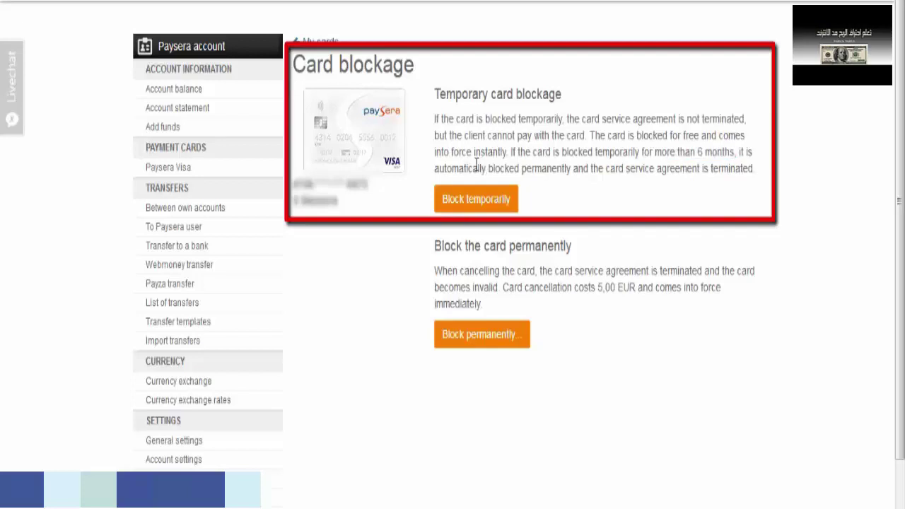
left_click_drag(439, 169, 661, 176)
left_click(611, 129)
left_click_drag(737, 154, 563, 151)
left_click(603, 147)
left_click_drag(733, 152, 594, 153)
left_click(562, 153)
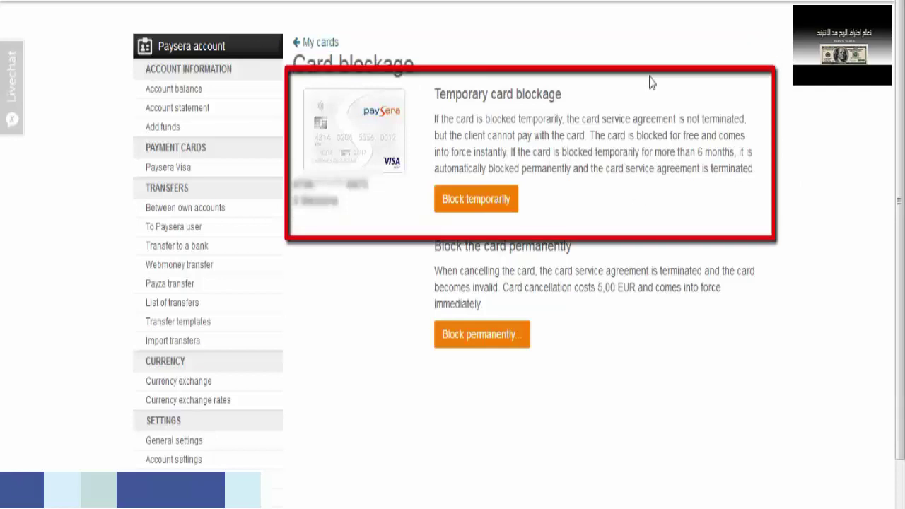
Read the terms for blocking the card permanently, including the agreement's termination and the cancellation cost.
scroll(434, 246, "down", 2)
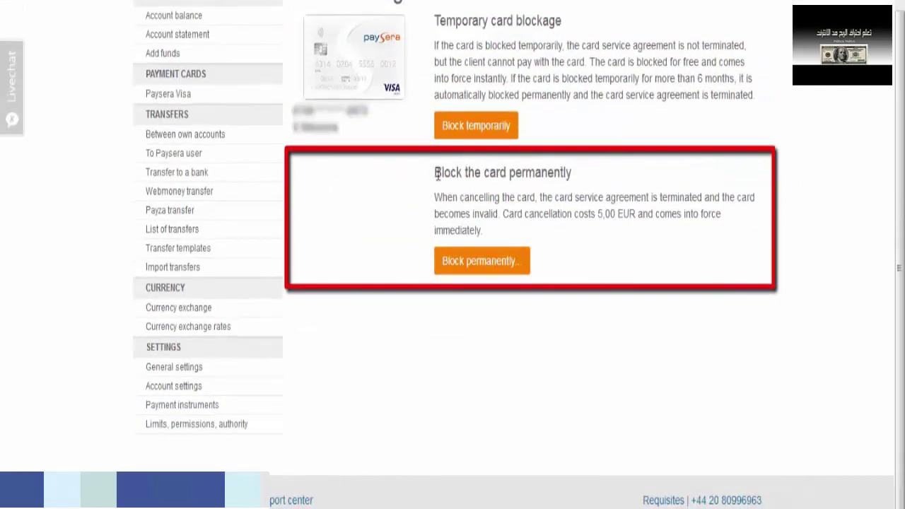
left_click_drag(434, 181, 646, 197)
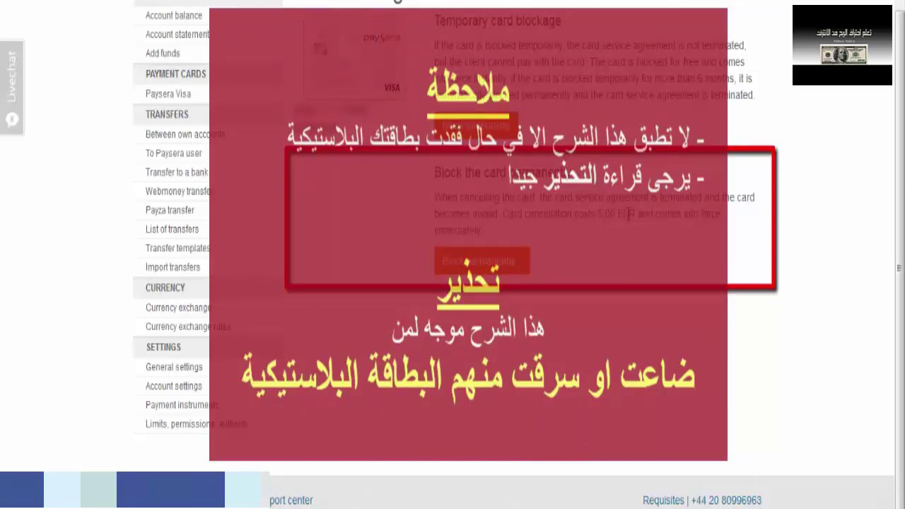
triple_click(468, 216)
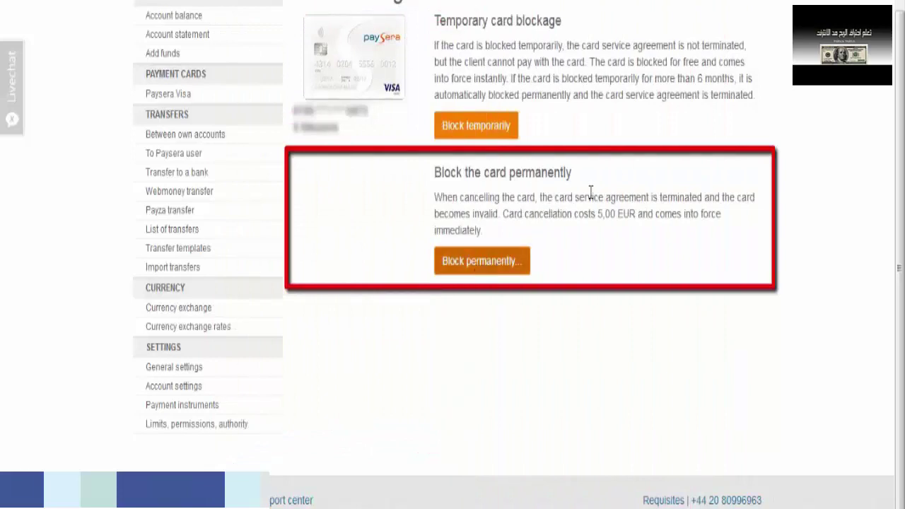
left_click_drag(615, 212, 589, 214)
left_click(521, 192)
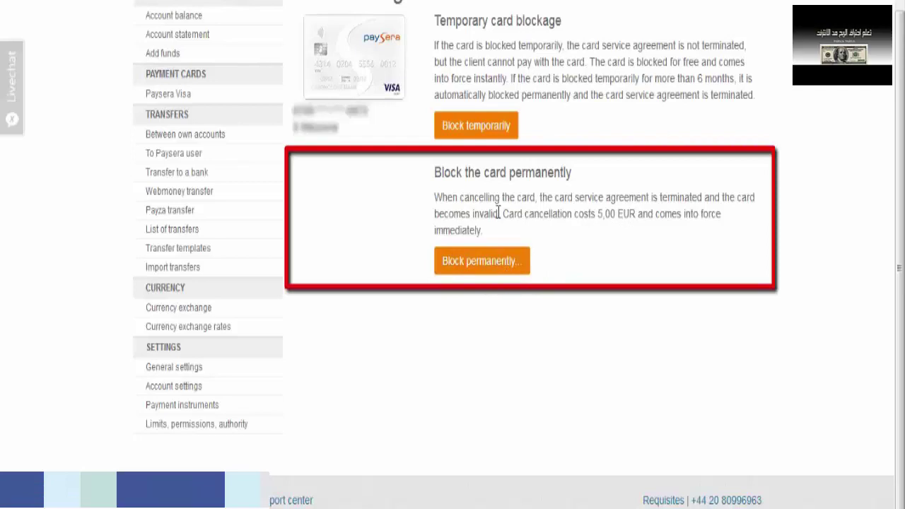
scroll(495, 218, "up", 2)
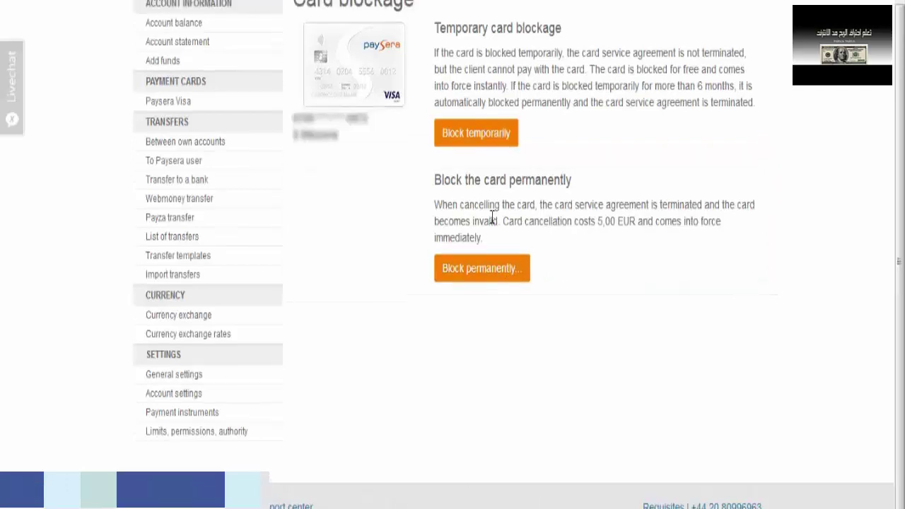